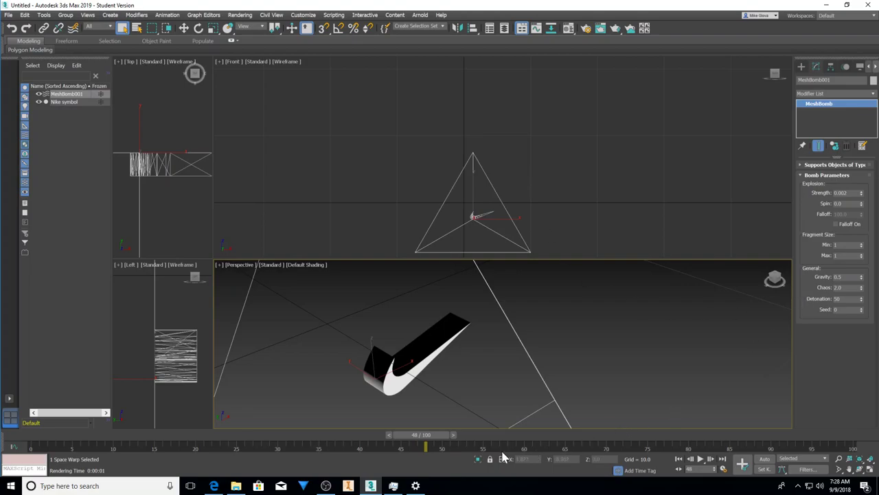
Step: Step through frames 48–52 to watch the swoosh burst, ending on intact frame 50
left_click(454, 435)
left_click(461, 436)
left_click(471, 435)
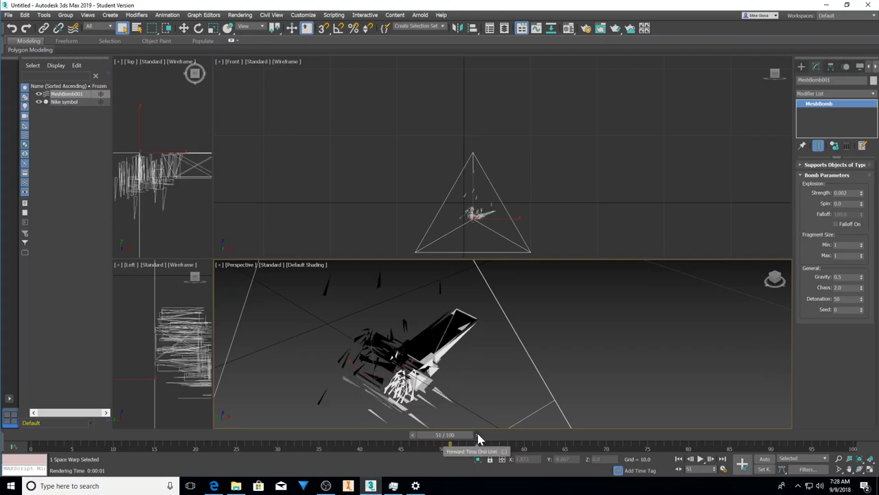
left_click(478, 436)
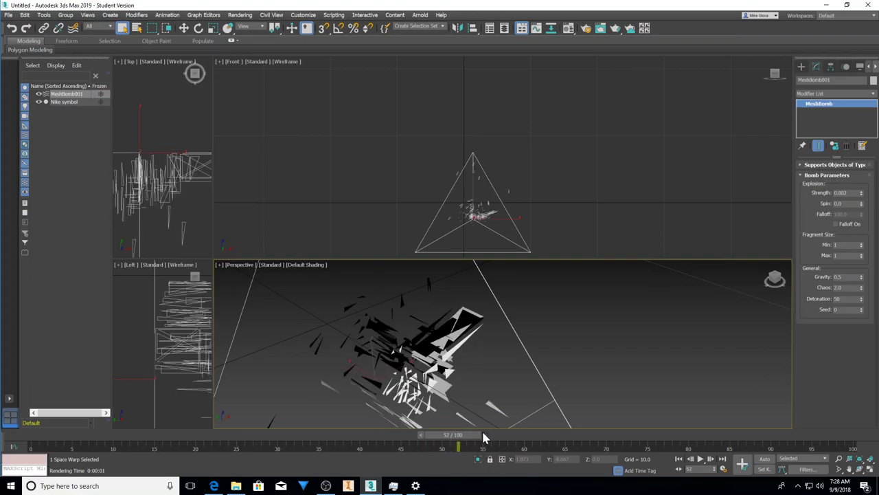
left_click(421, 437)
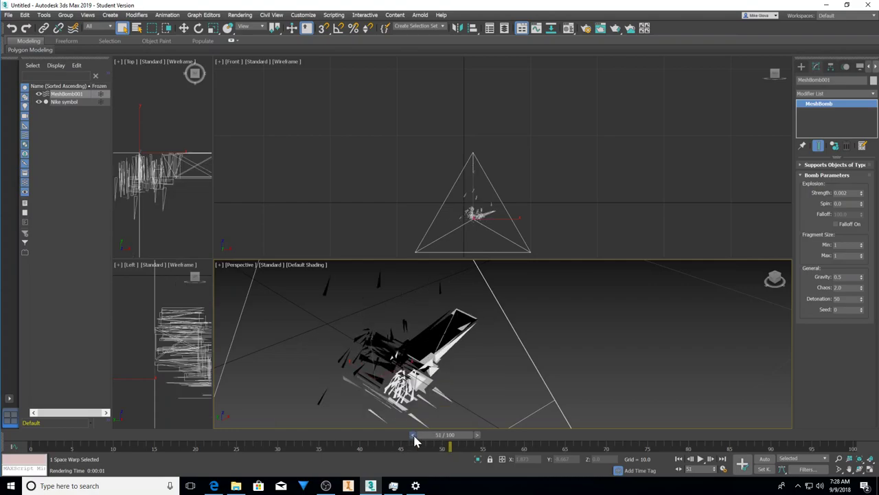
left_click(413, 436)
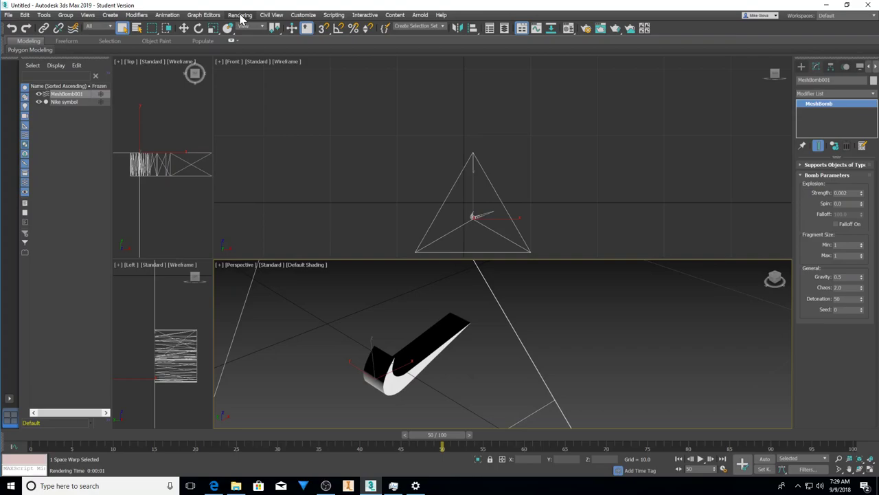
left_click(240, 15)
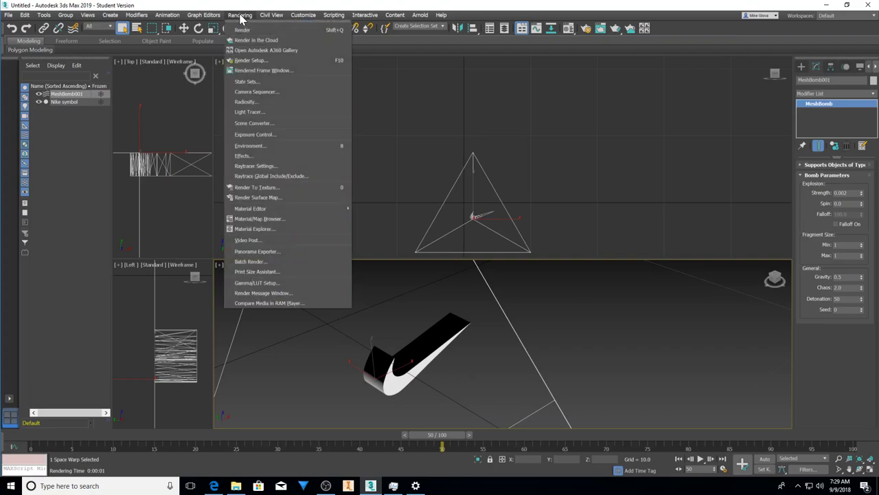
left_click(267, 146)
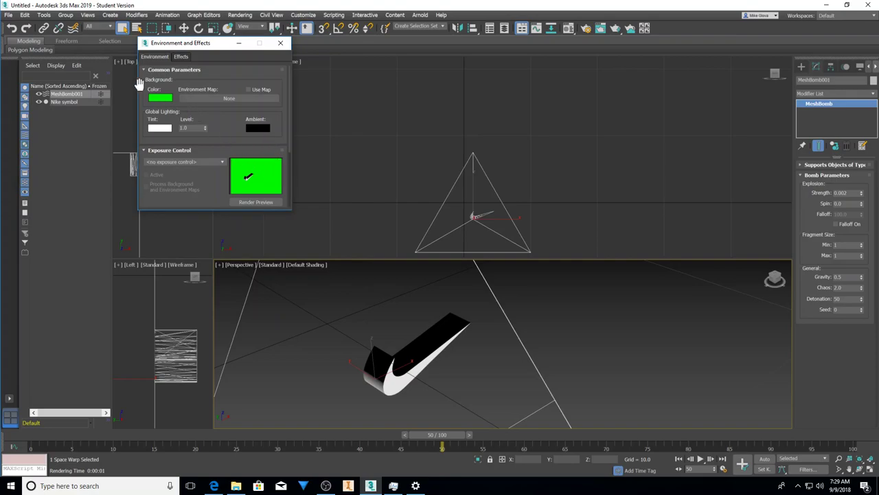
left_click(162, 100)
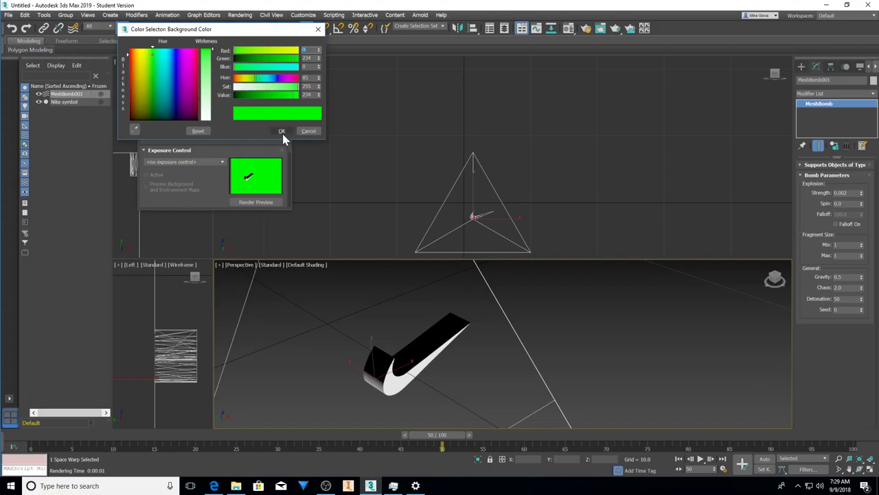
left_click(307, 131)
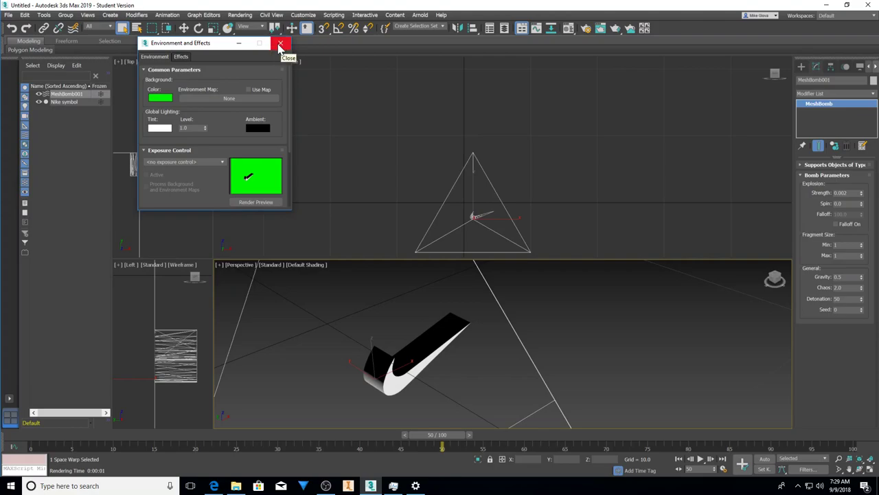
Step: Close the environment settings and review Render Setup's active time segment and AVI output path
left_click(281, 45)
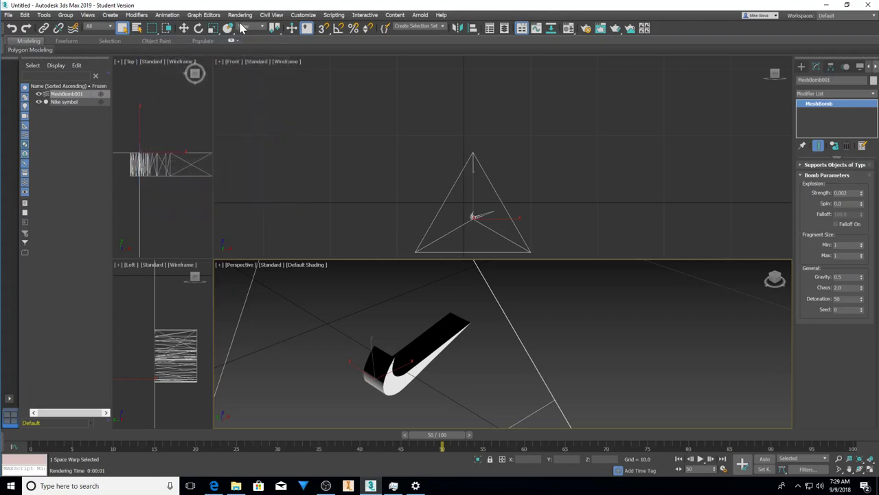
left_click(239, 14)
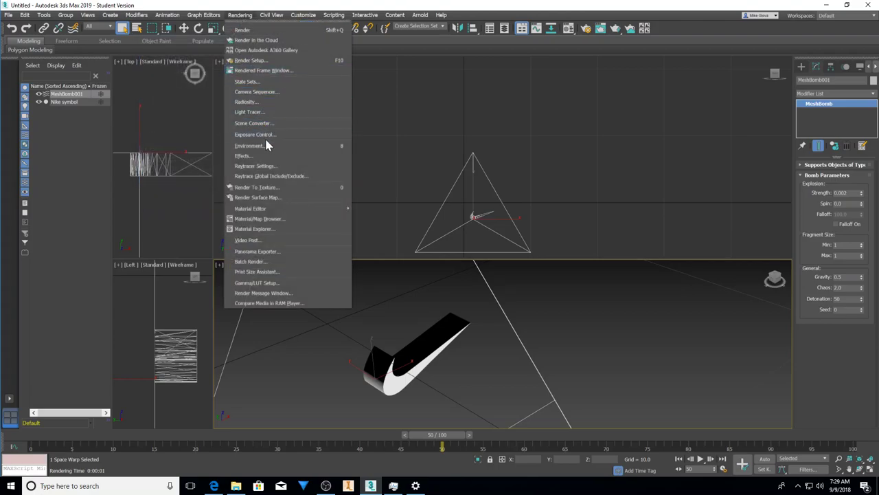
left_click(267, 59)
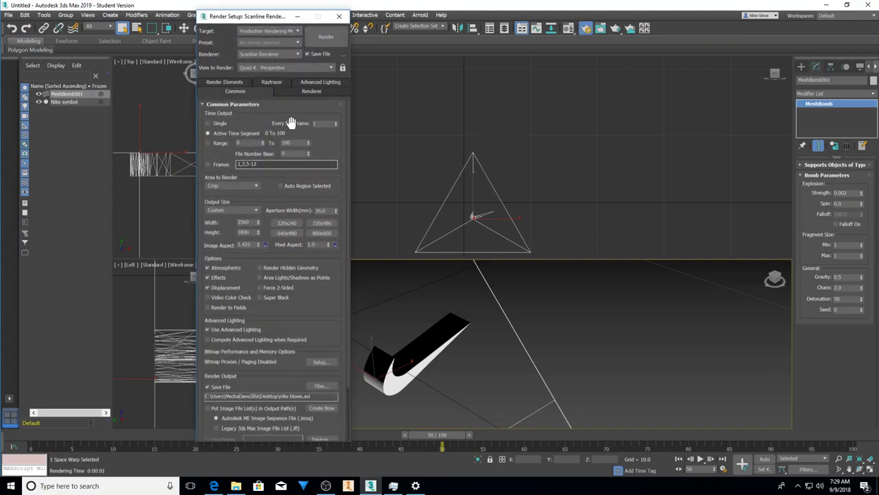
scroll(263, 186, "down", 3)
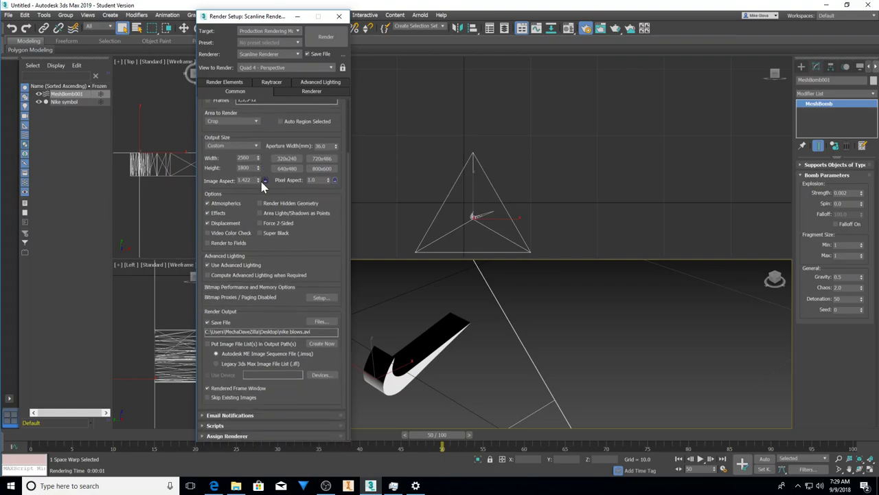
scroll(261, 187, "up", 3)
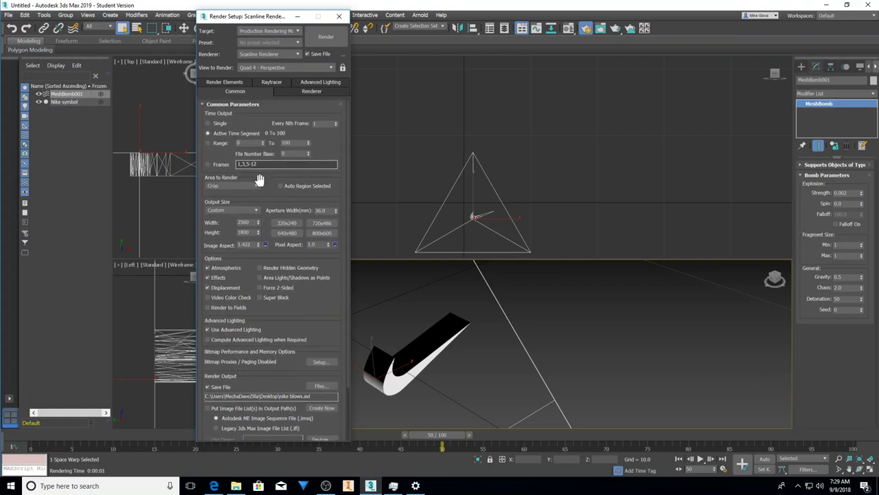
scroll(258, 205, "down", 1)
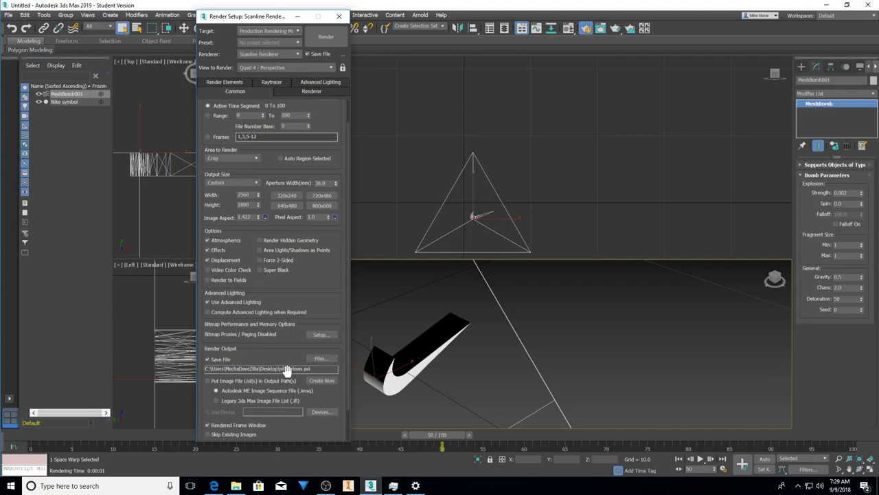
scroll(252, 333, "up", 2)
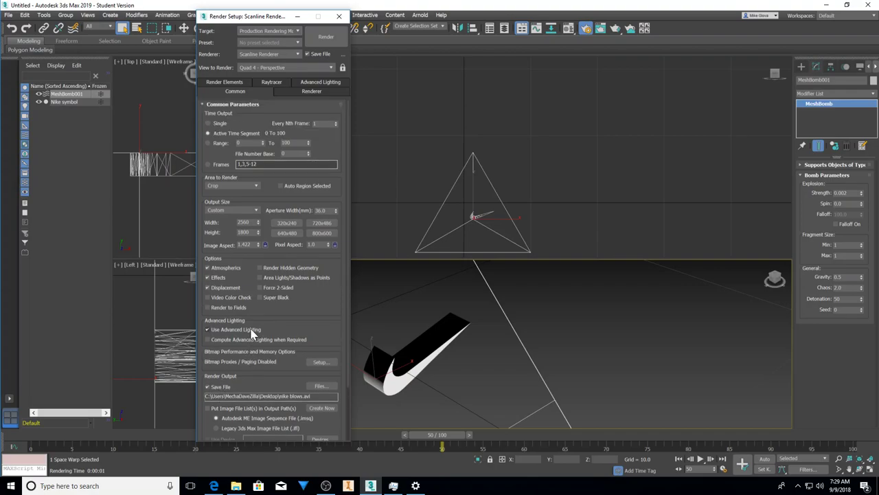
Step: Render the 0–100 animation to nike blows.avi
left_click(325, 39)
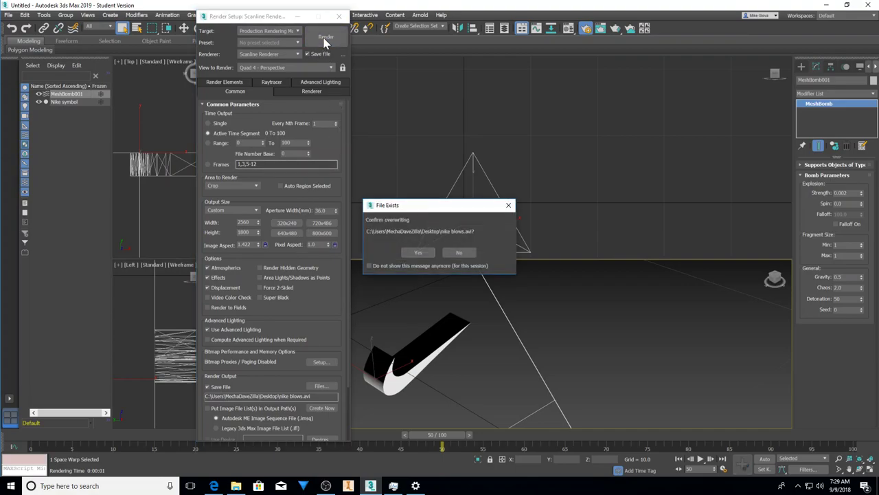
Step: Confirm overwriting nike blows.avi so the green-background render proceeds
left_click(421, 254)
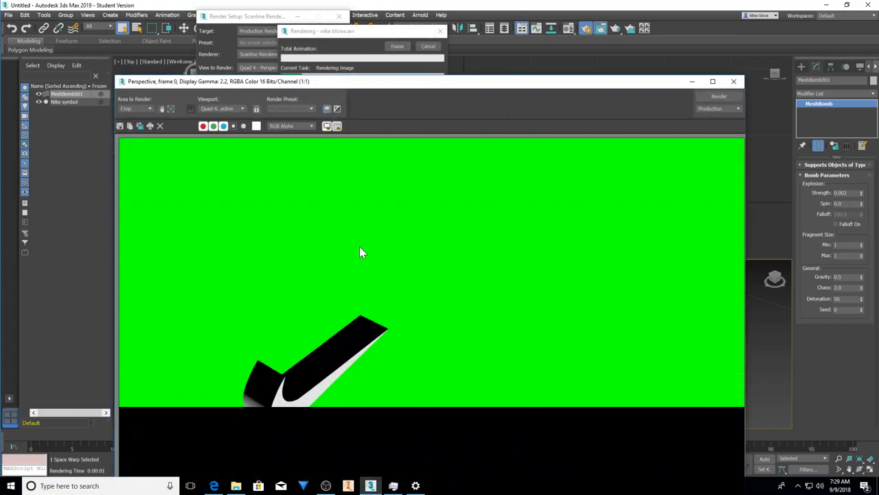